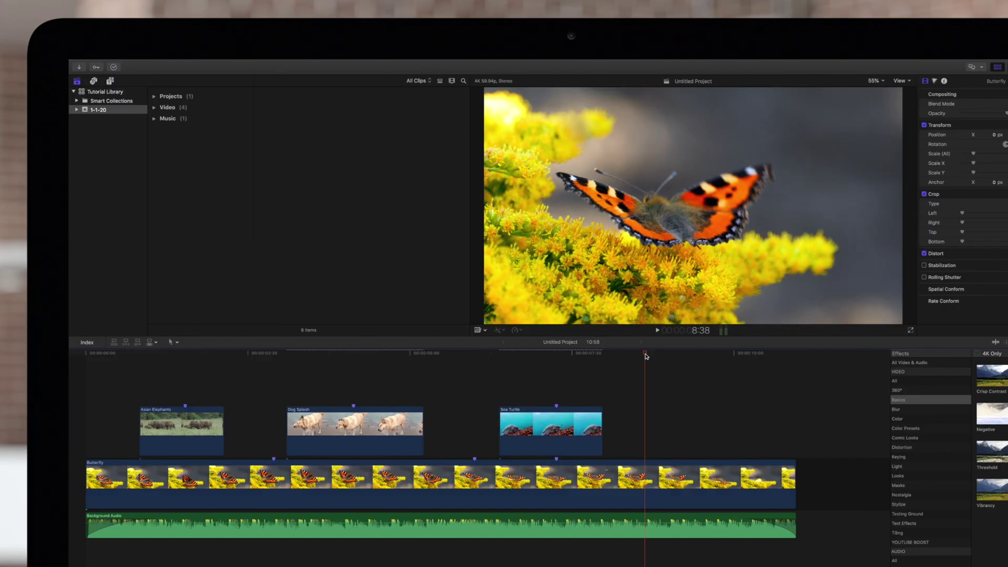
Add an 'End of Butterfly Clip' marker at 8:38, try To Do and Completed, then make it a chapter marker
key("alt+m")
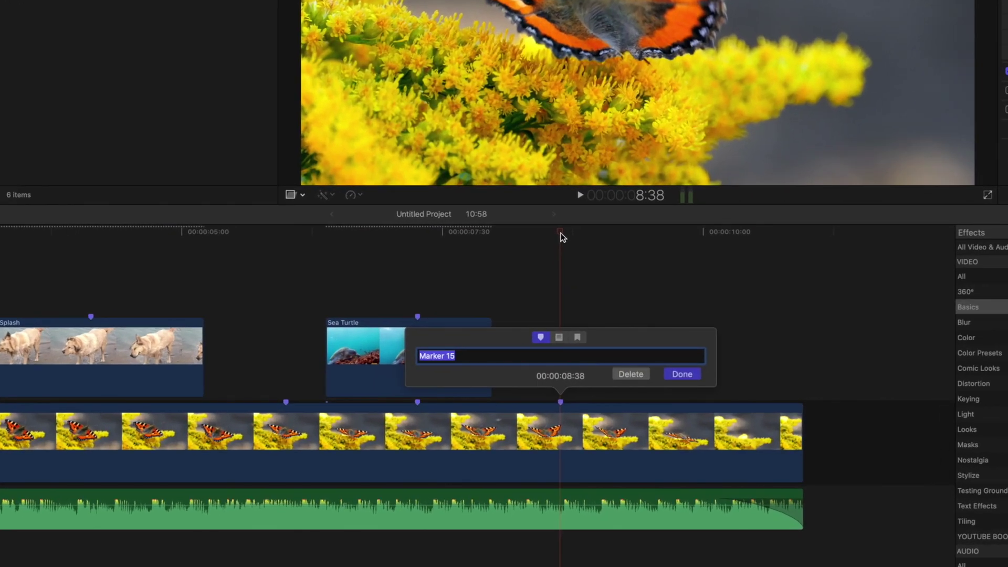
type("End of Butterfly Clip")
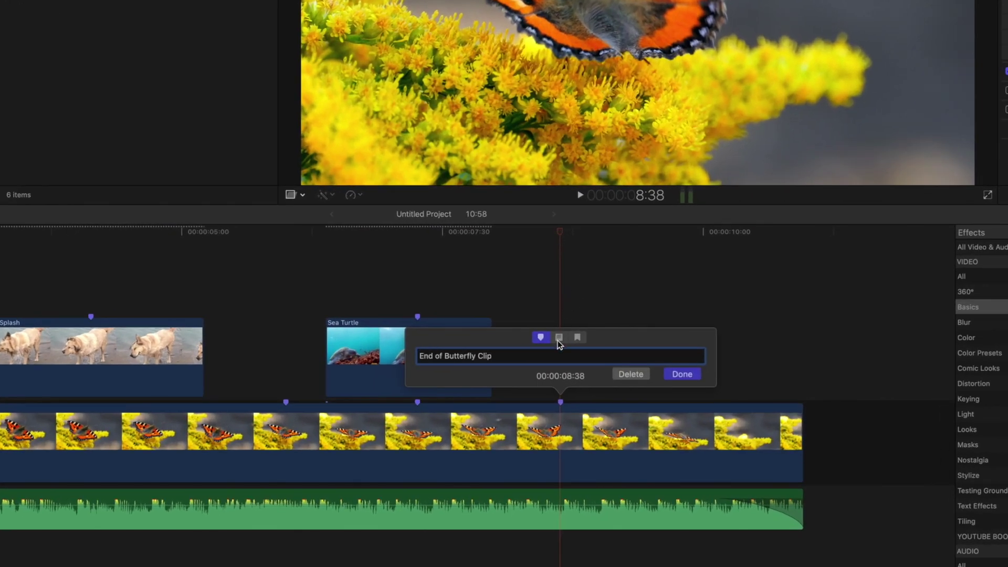
left_click(557, 338)
left_click(461, 376)
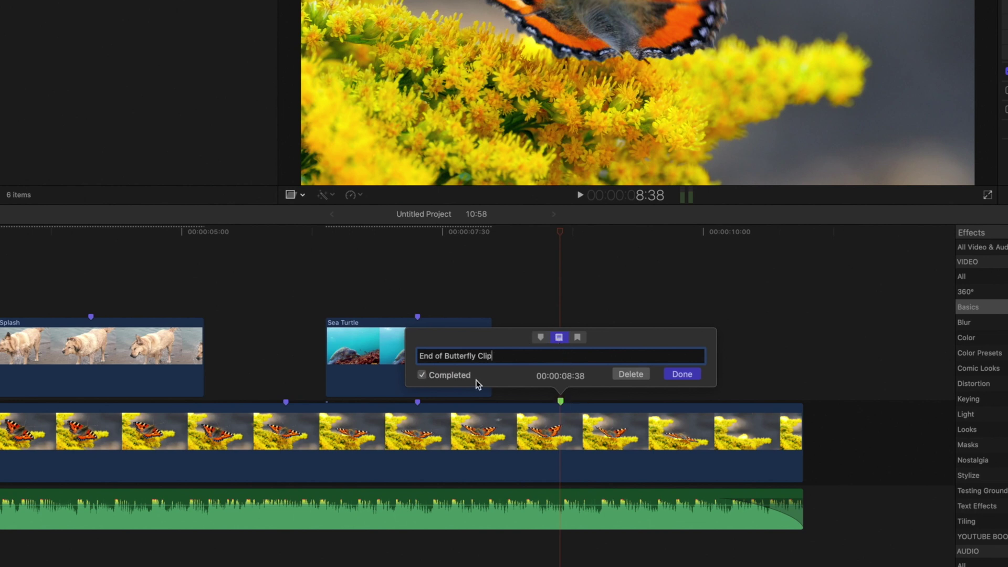
left_click(579, 337)
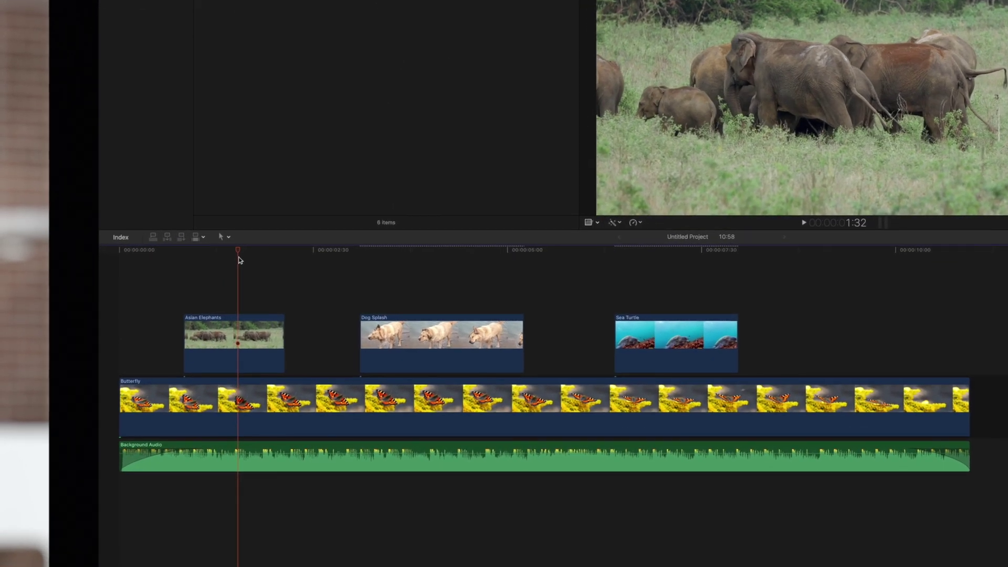
Add markers to the Asian Elephants clip, then to the Dog Splash clip during playback
key("m")
key("m")
key("space")
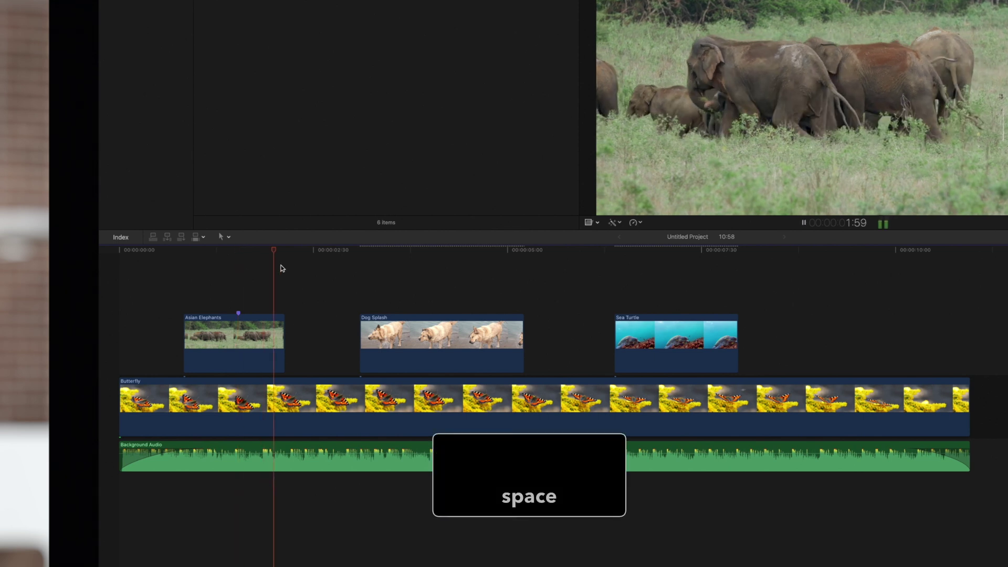
key("m")
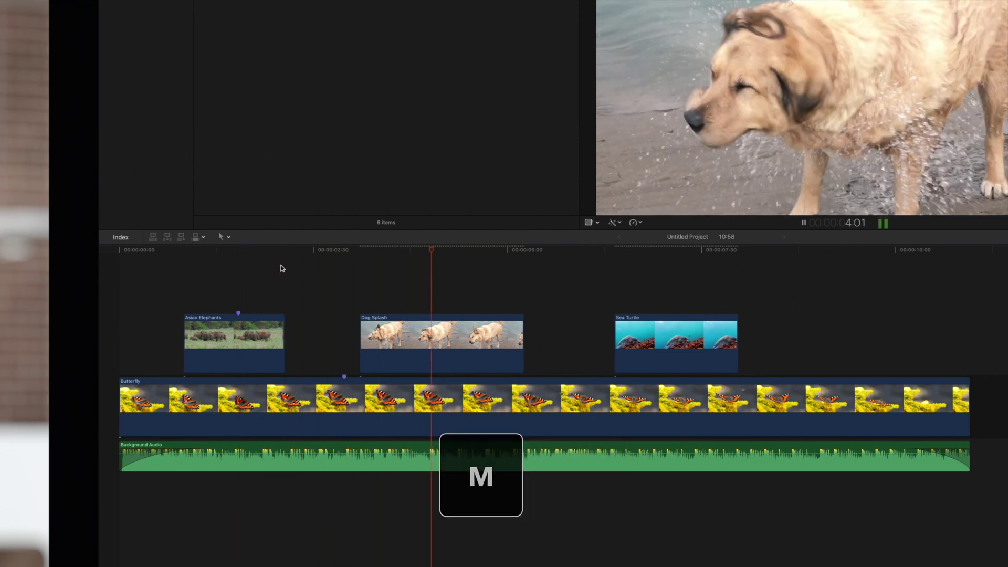
key("m")
key("space")
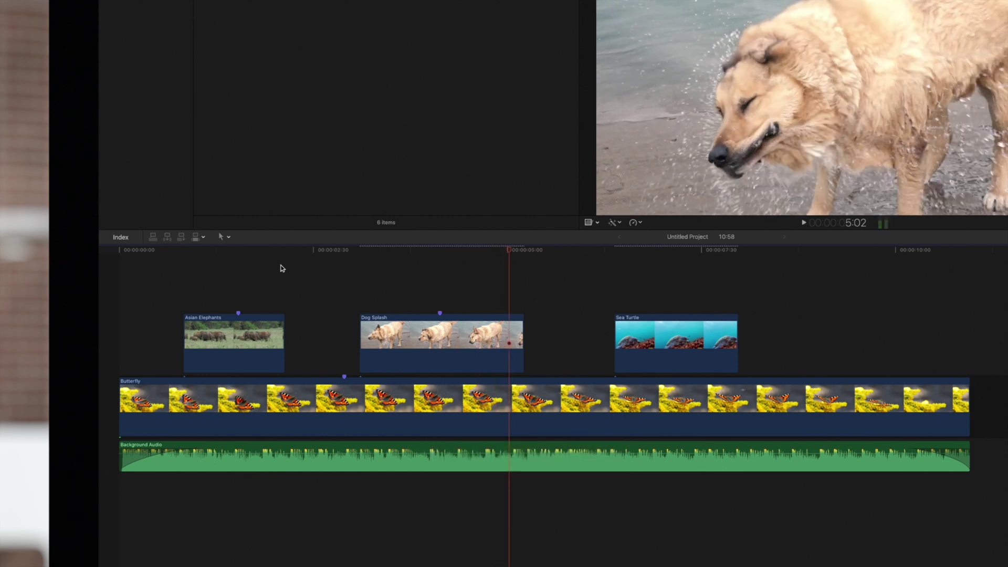
With skimming on, add two markers at different points along the Butterfly clip
key("s")
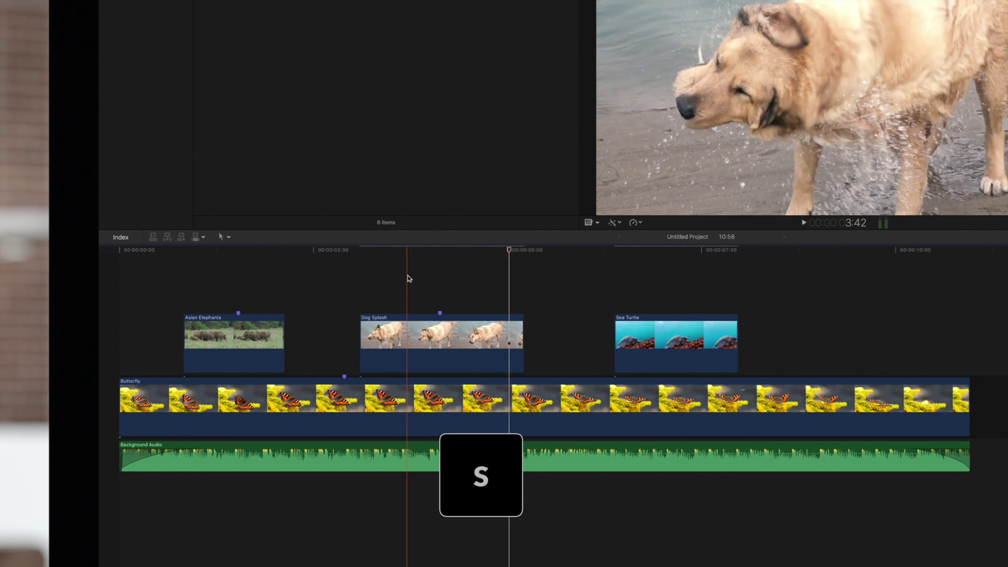
left_click(584, 284)
key("m")
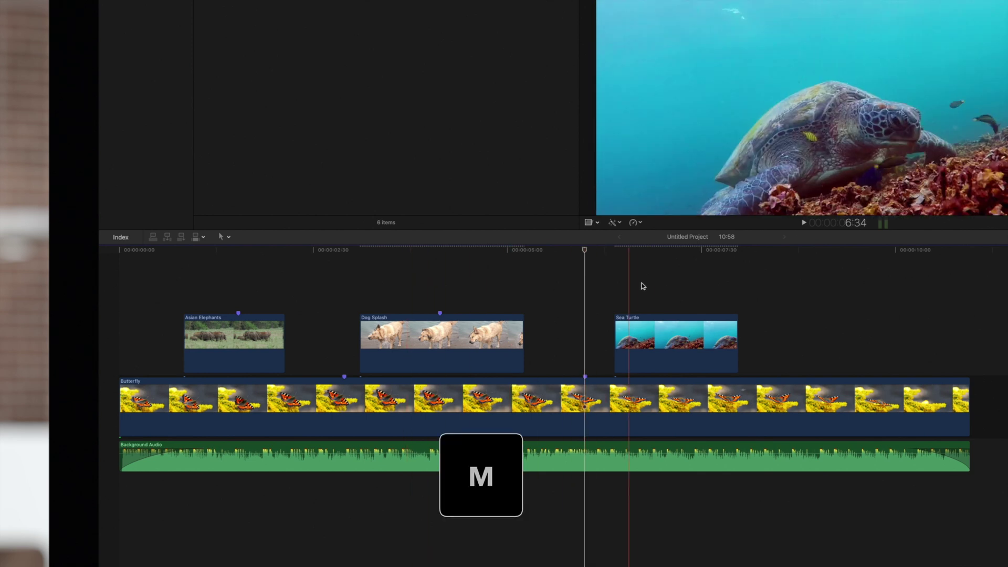
left_click(772, 294)
key("m")
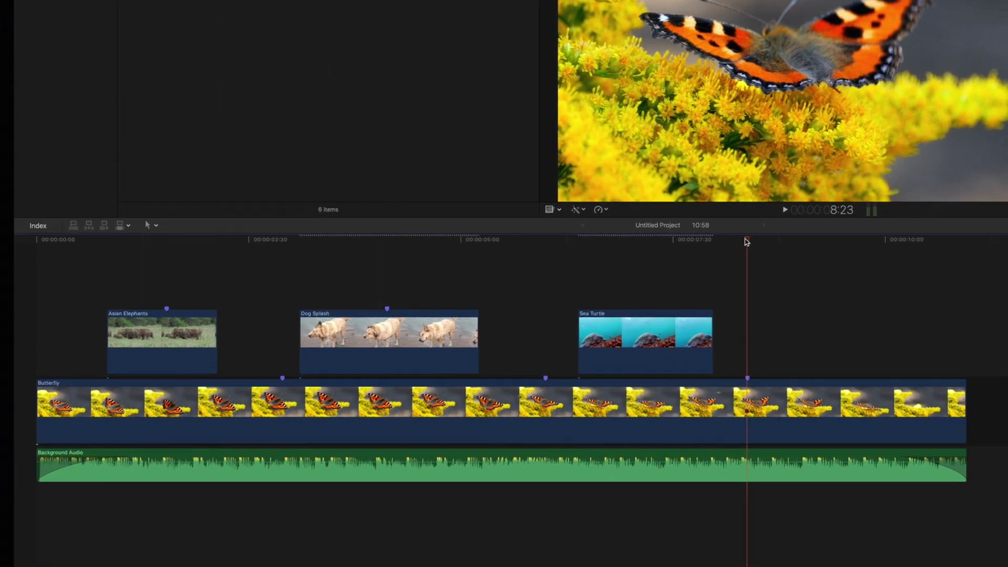
Place matching 7:16 markers on the Sea Turtle clip and on the Butterfly clip below it
left_click(687, 251)
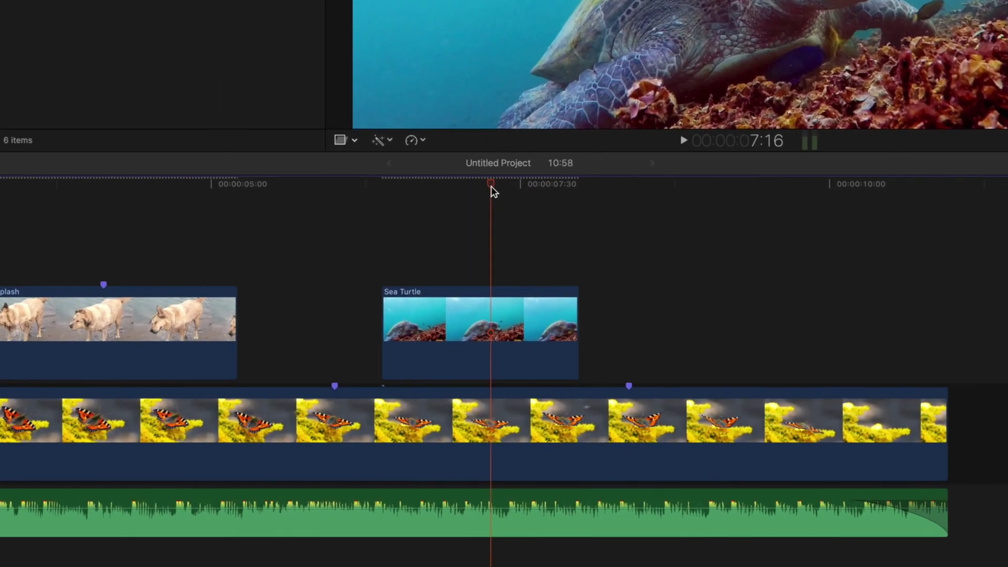
key("m")
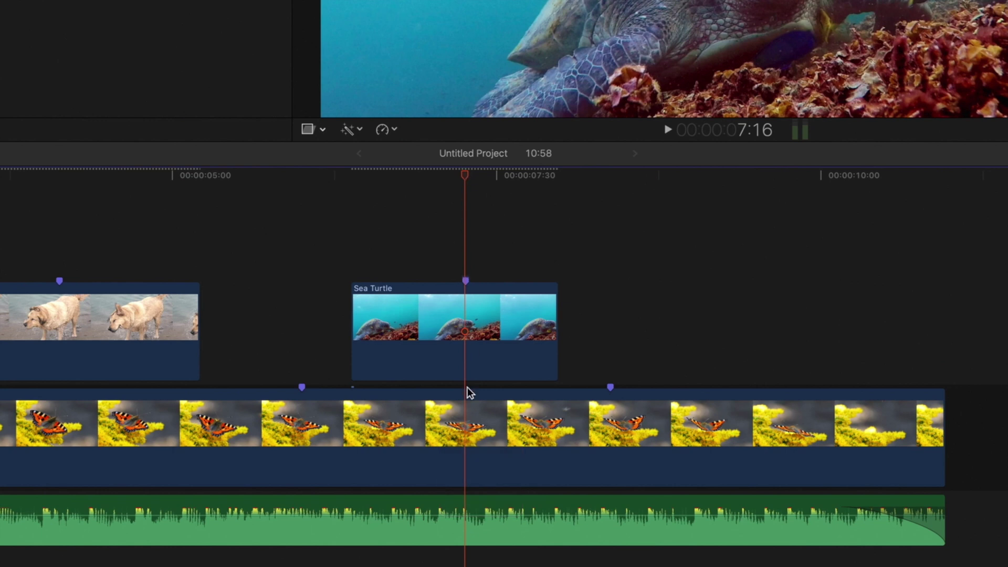
left_click(465, 437)
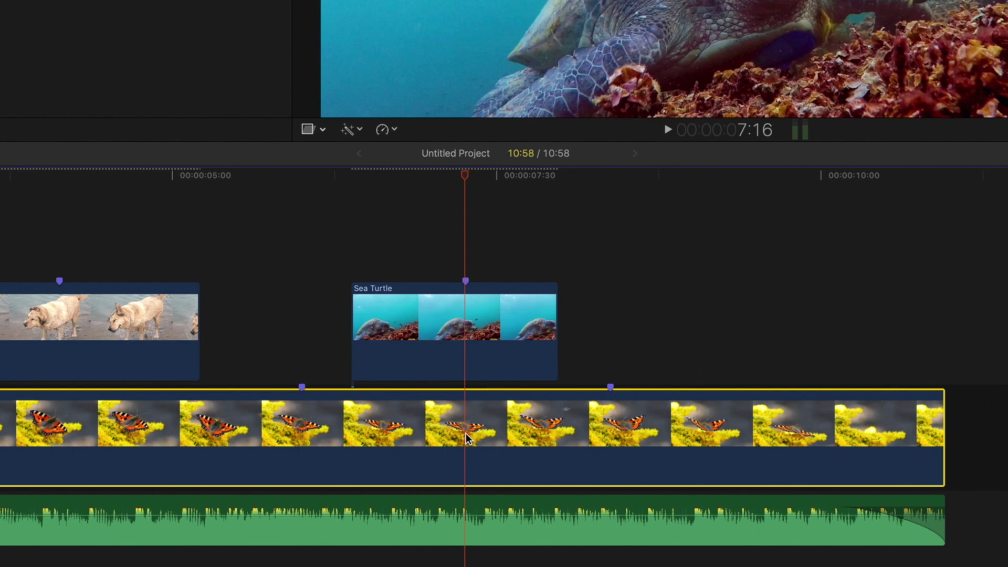
key("m")
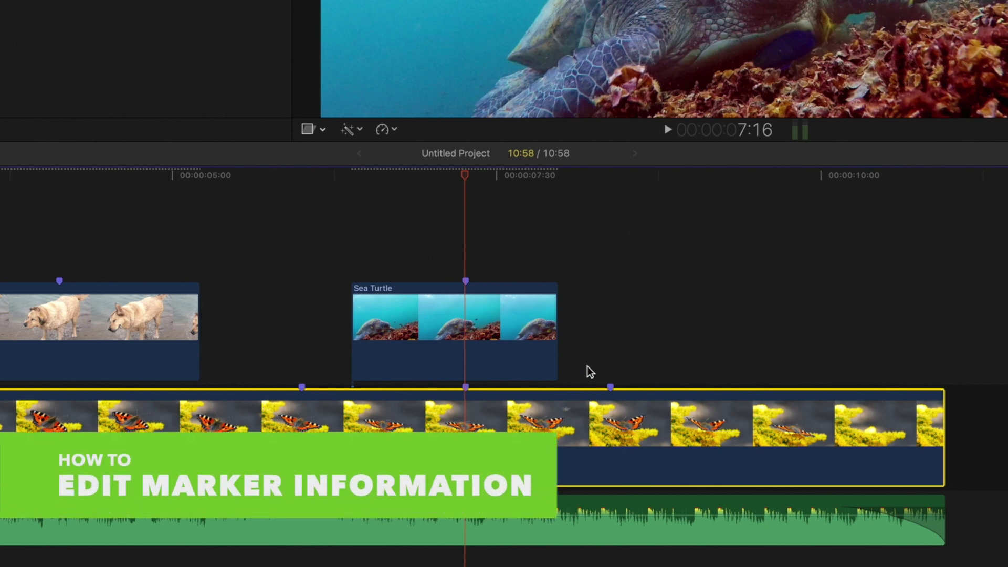
Delete the Butterfly clip's marker at 8:23
left_click(609, 387)
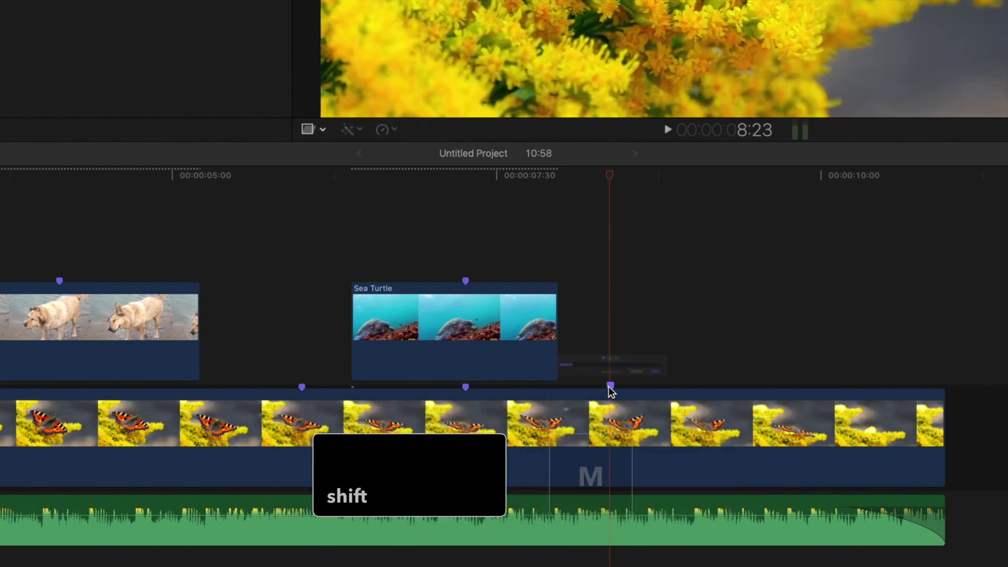
key("shift+m")
left_click(699, 353)
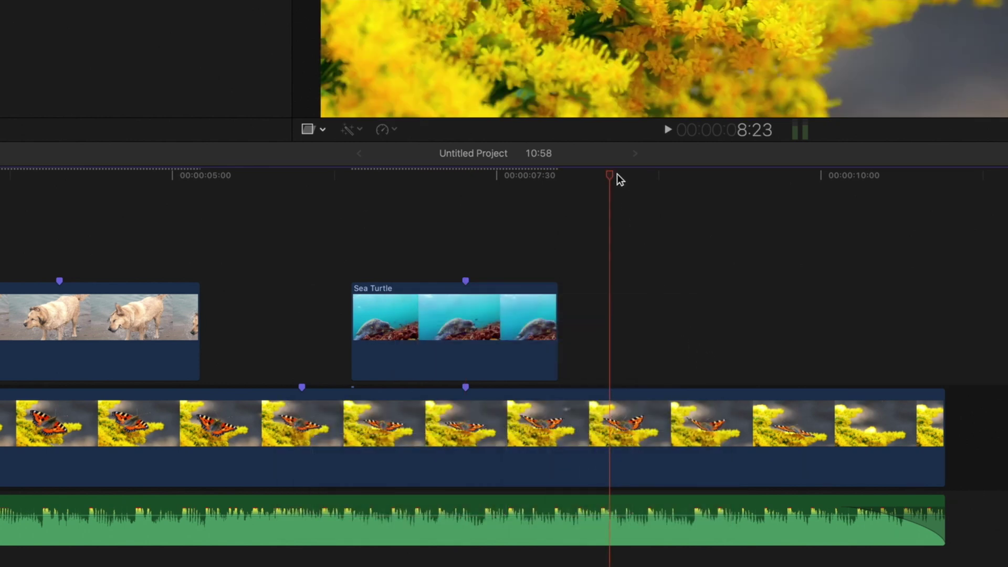
Add a new marker on the Butterfly clip at about 8:38
left_click_drag(614, 174, 643, 177)
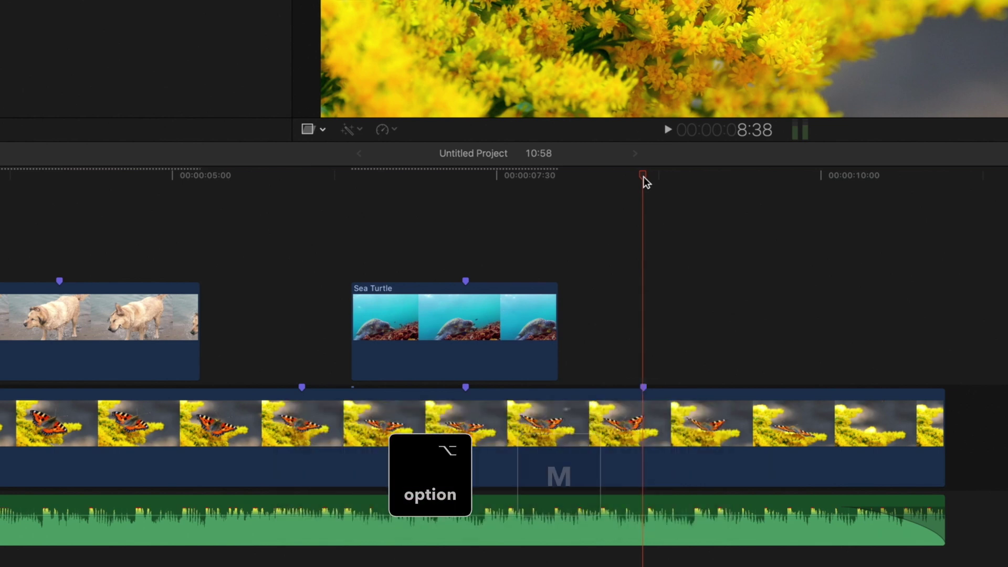
key("alt+m")
key("Return")
key("space")
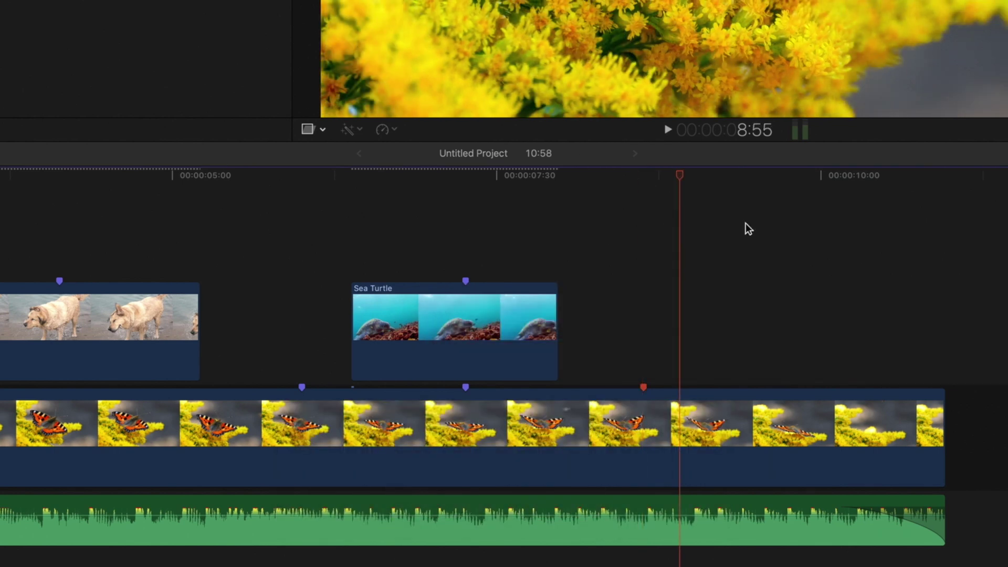
Rename the 8:38 marker 'End of Butterfly Clip', toggle To Do and Standard, then delete it
key("ctrl")
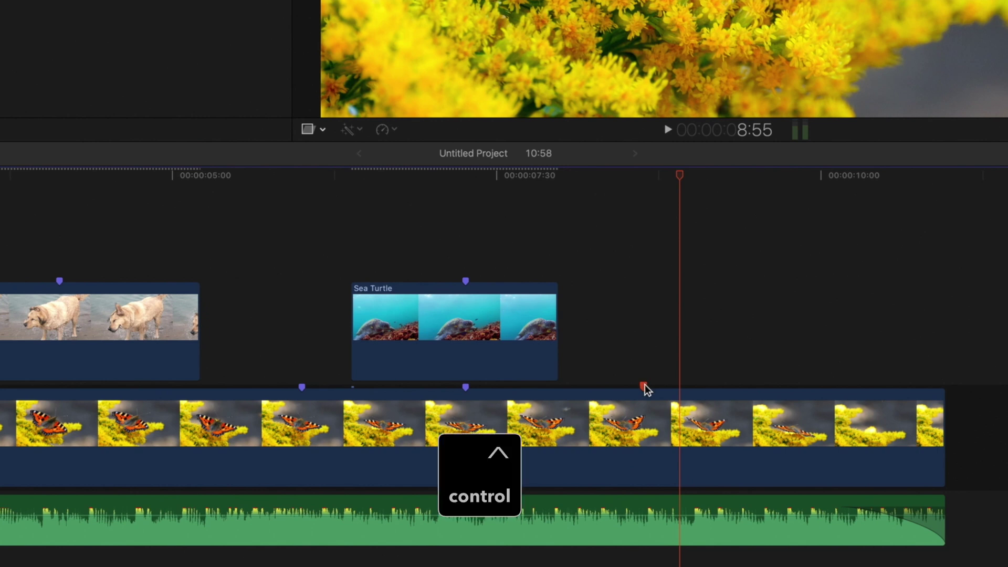
left_click(644, 386, "ctrl")
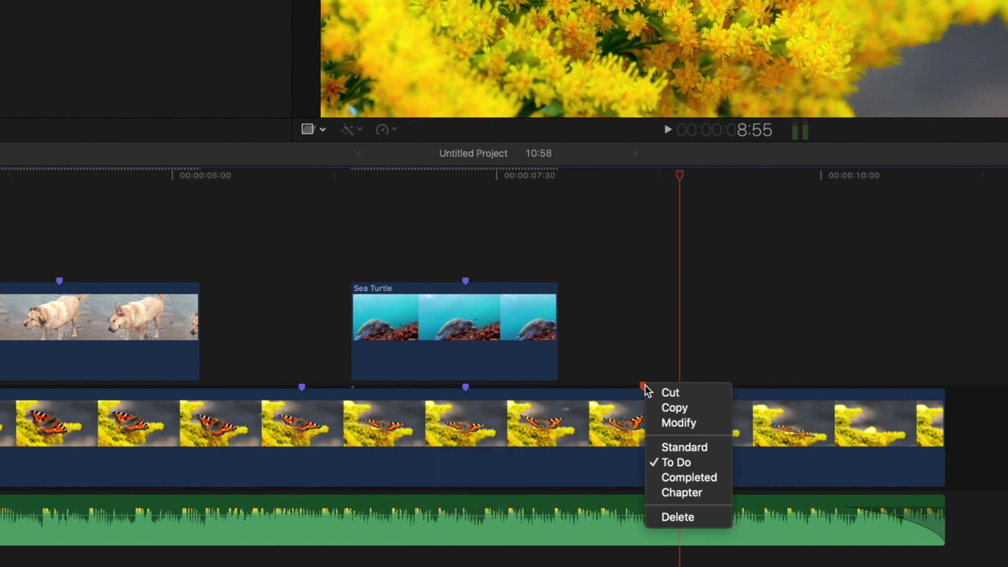
left_click(686, 425)
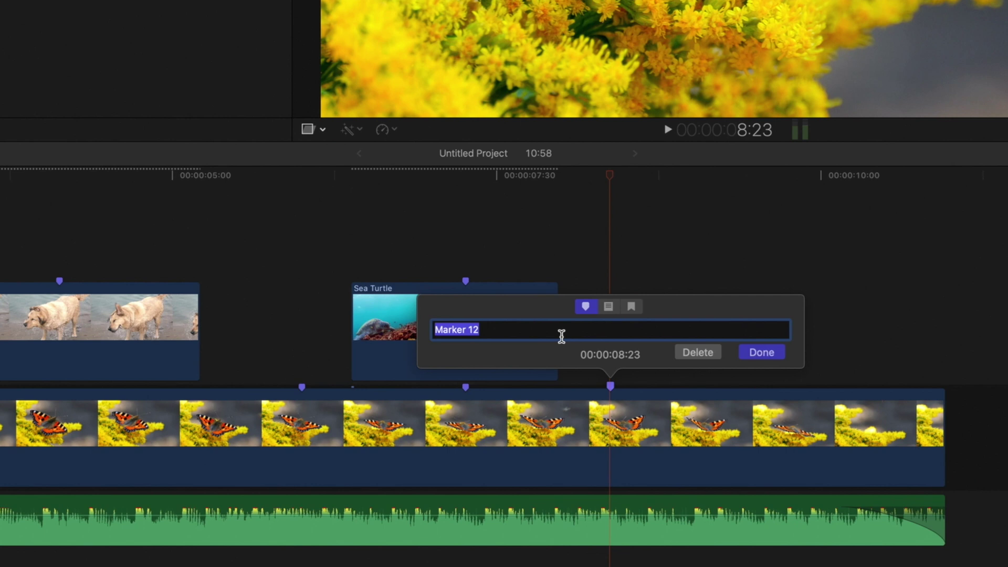
type("End of Butterfly Clip")
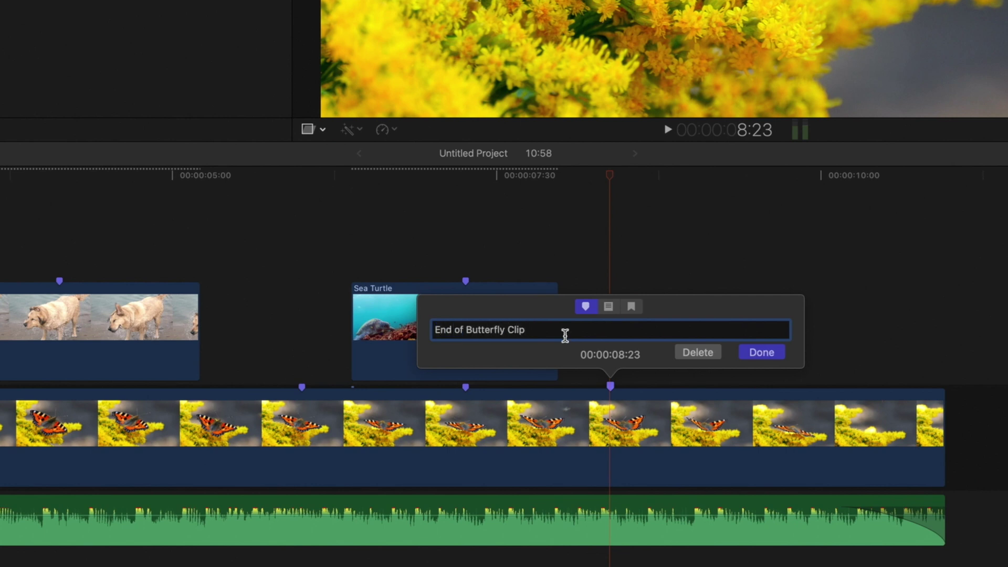
left_click(610, 309)
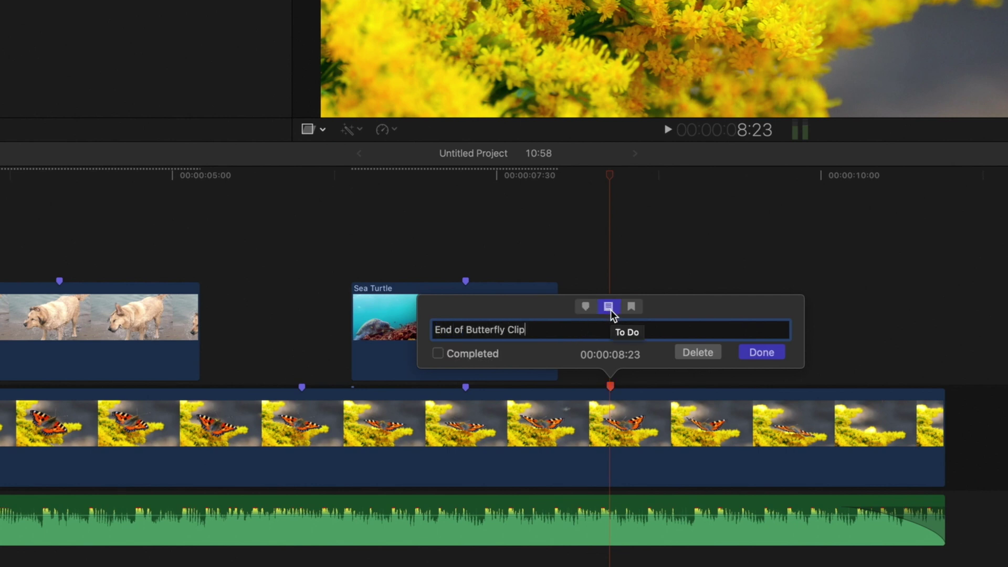
left_click(585, 305)
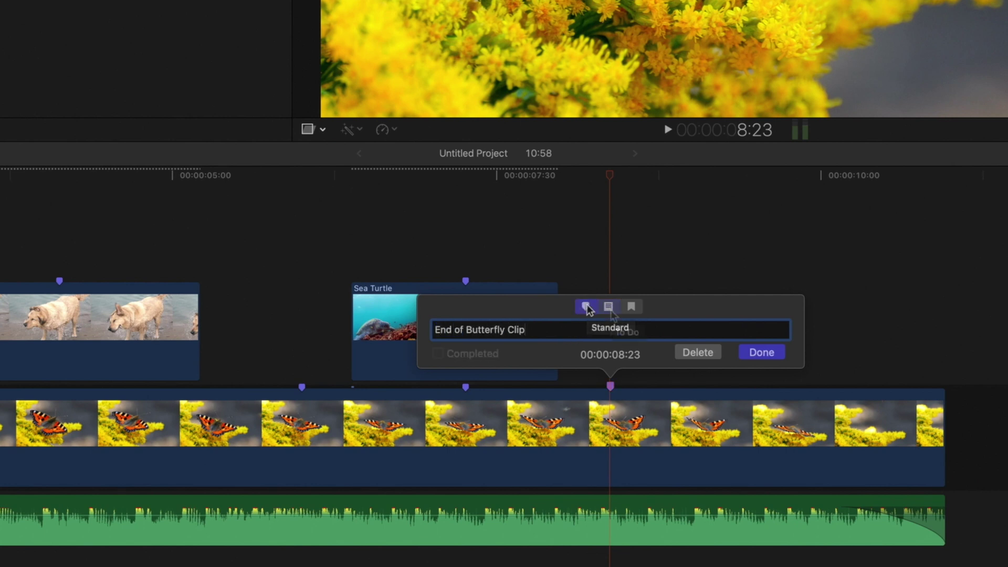
left_click(704, 354)
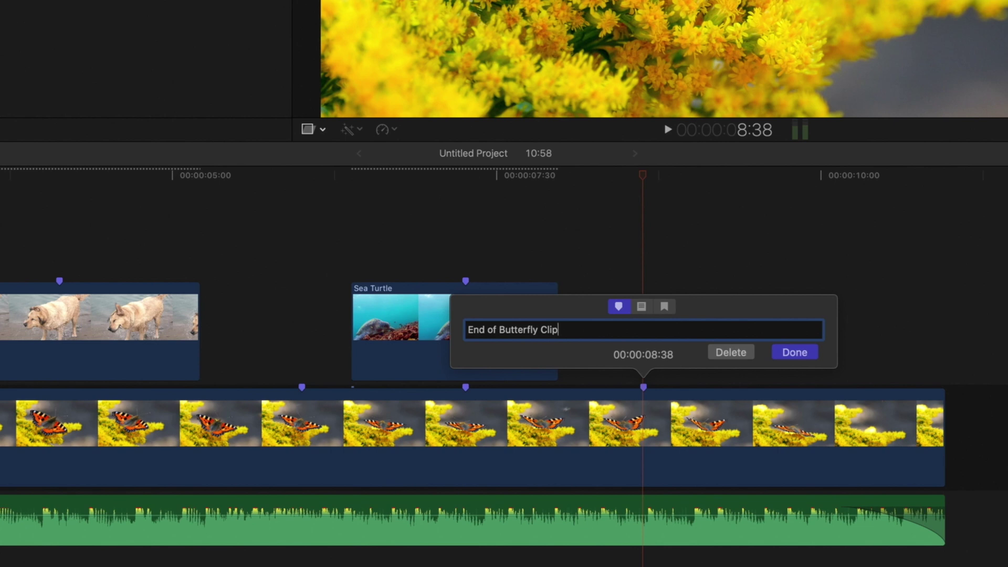
Make the 'End of Butterfly Clip' marker a completed to-do and reopen its details
left_click(641, 306)
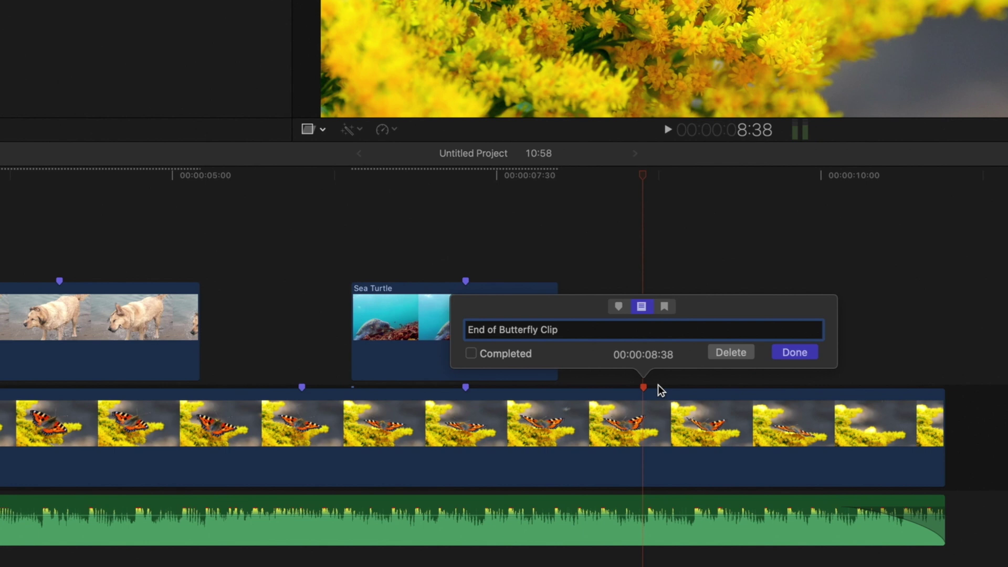
key("Return")
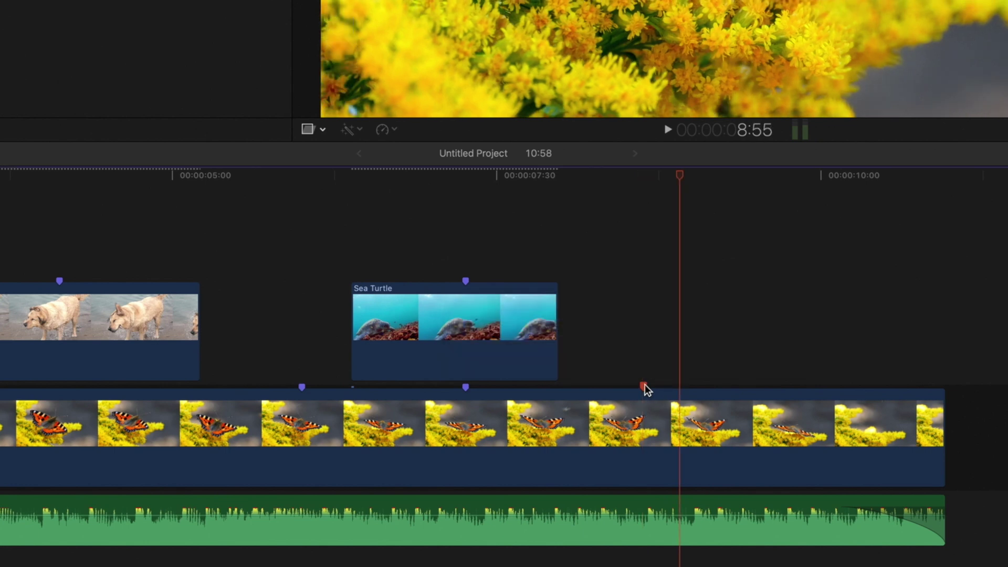
key("ctrl")
left_click(645, 388, "ctrl")
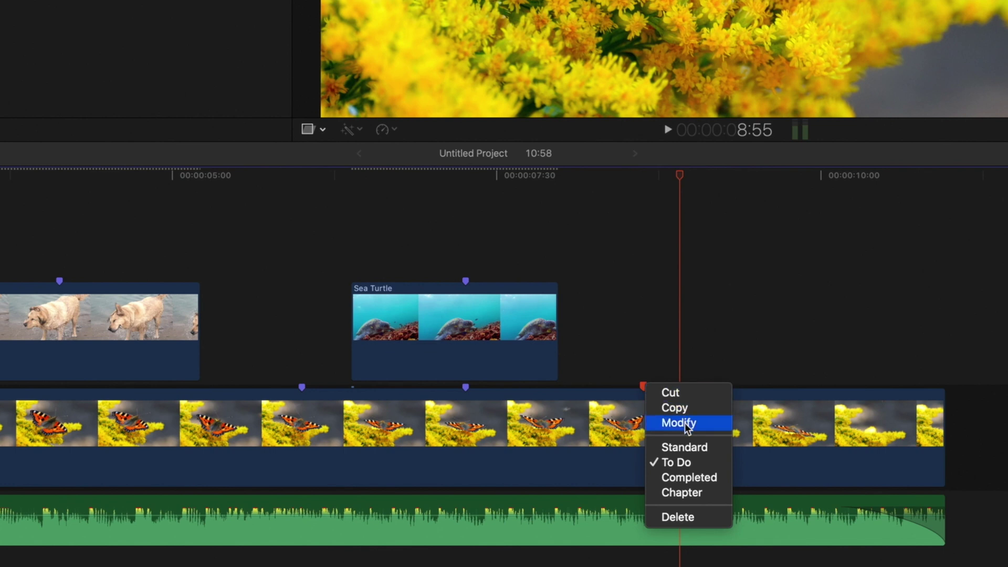
left_click(689, 475)
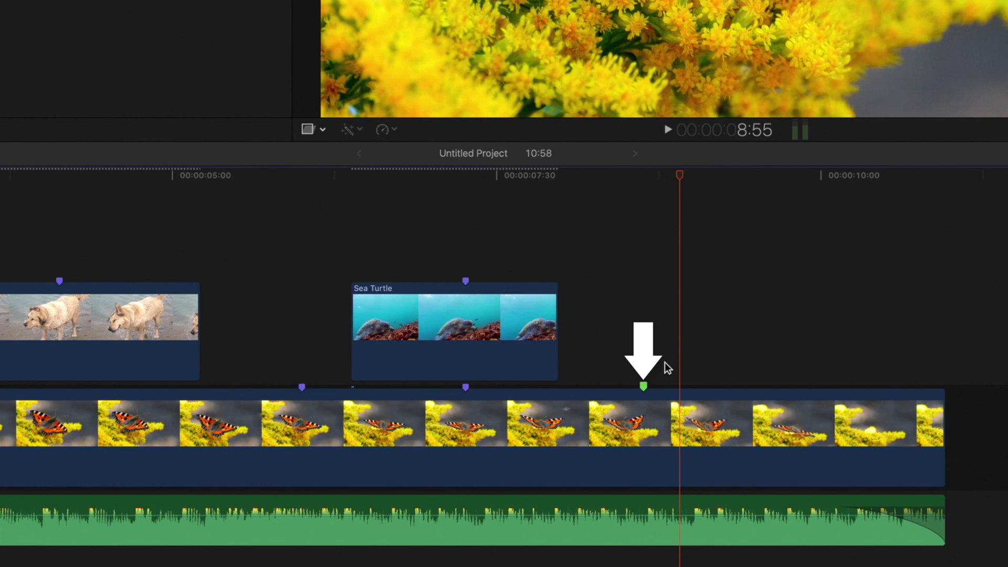
double_click(643, 386)
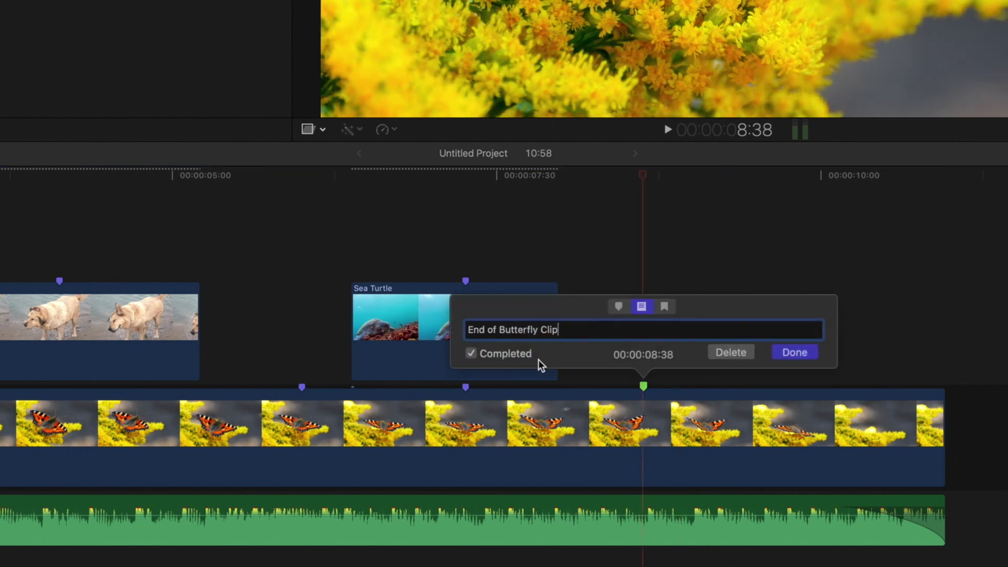
Make 'End of Butterfly Clip' a chapter marker and drag its poster frame earlier along the clip
left_click(666, 307)
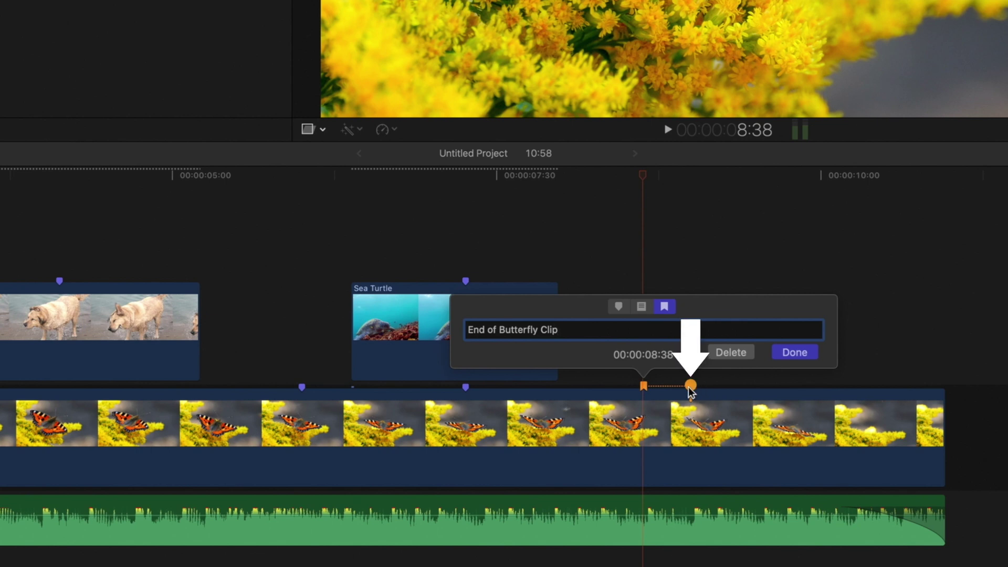
mouse_move(690, 388)
left_mouse_down()
mouse_move(700, 388)
mouse_move(585, 388)
left_mouse_up()
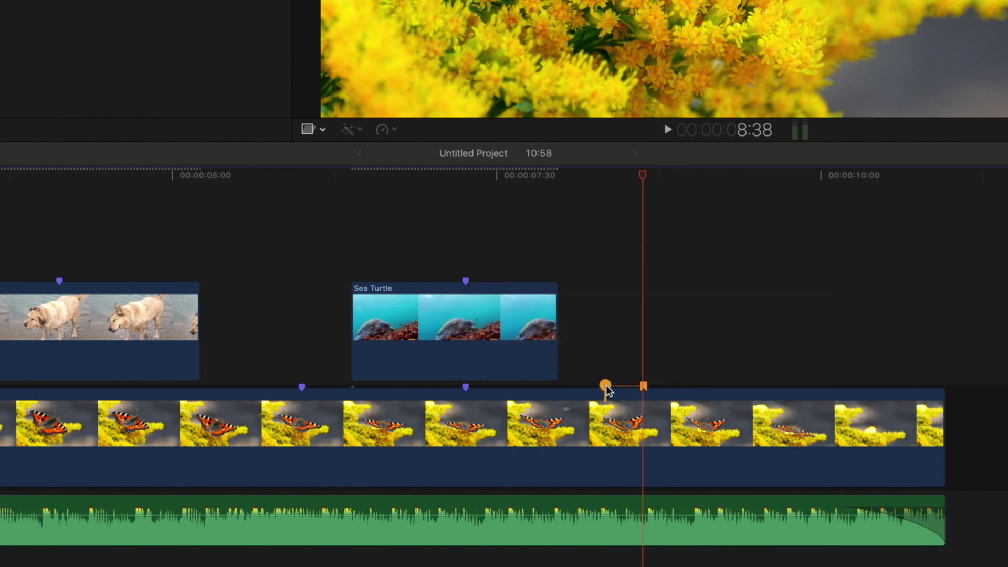